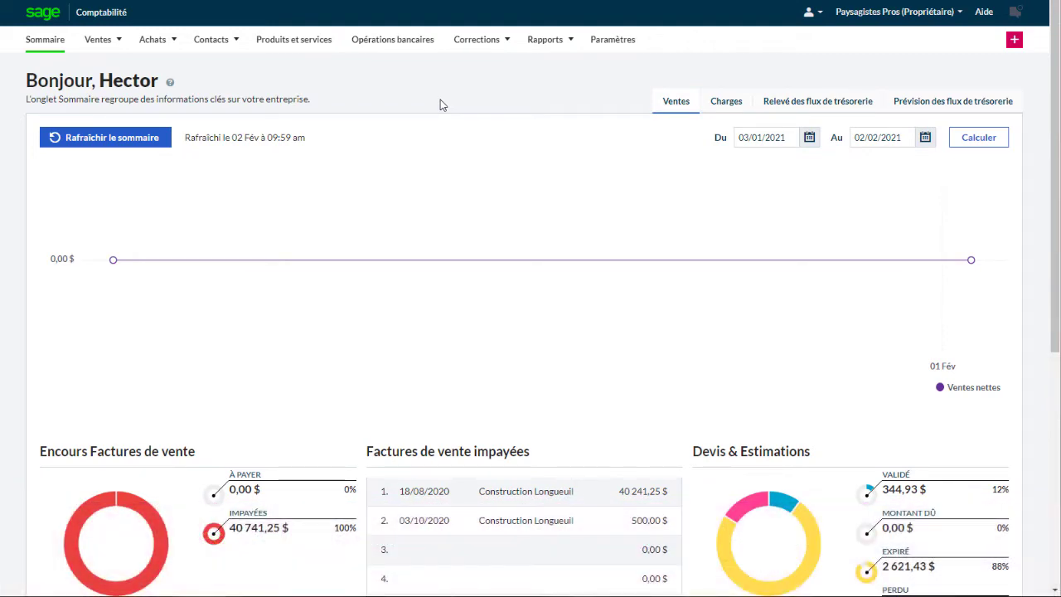
# - Enable cheque printing in the cheque printing settings (Paramètres d'impression de chèques) and save the change
pyautogui.click(611, 40)
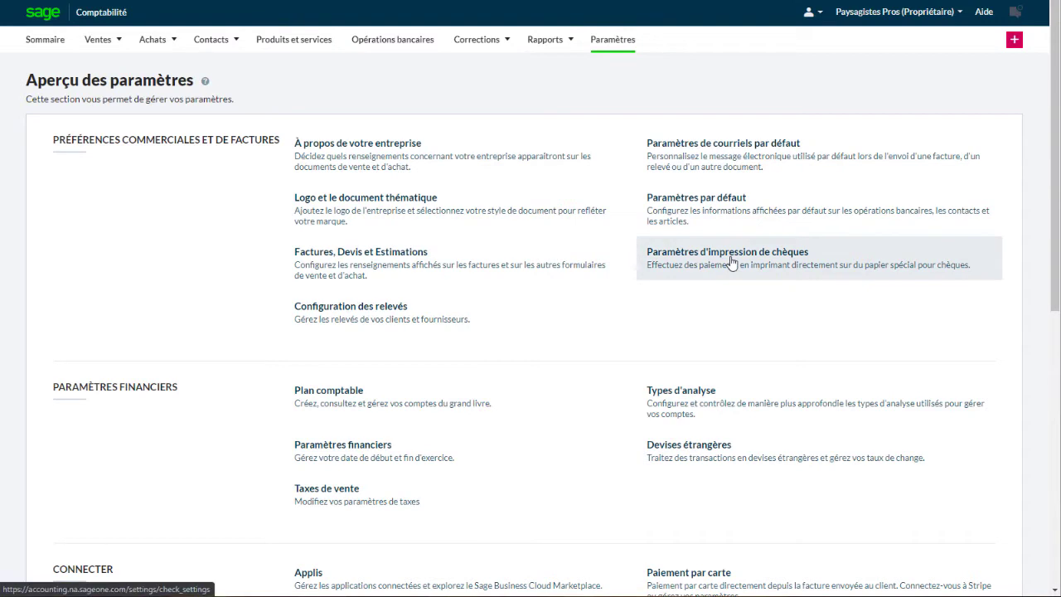
pyautogui.click(731, 262)
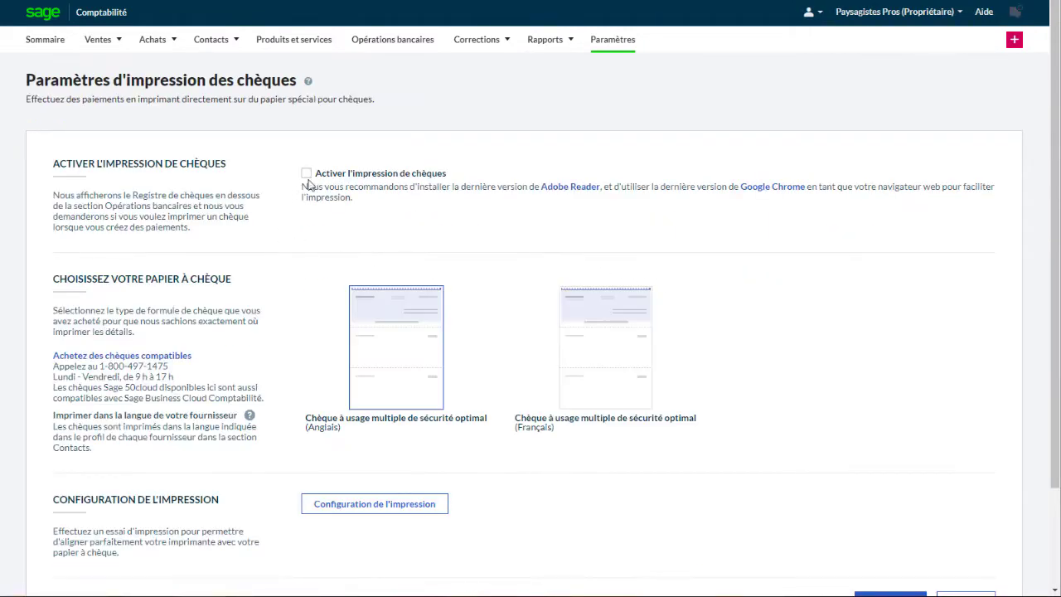
pyautogui.click(307, 176)
pyautogui.scroll(-3, 308, 181)
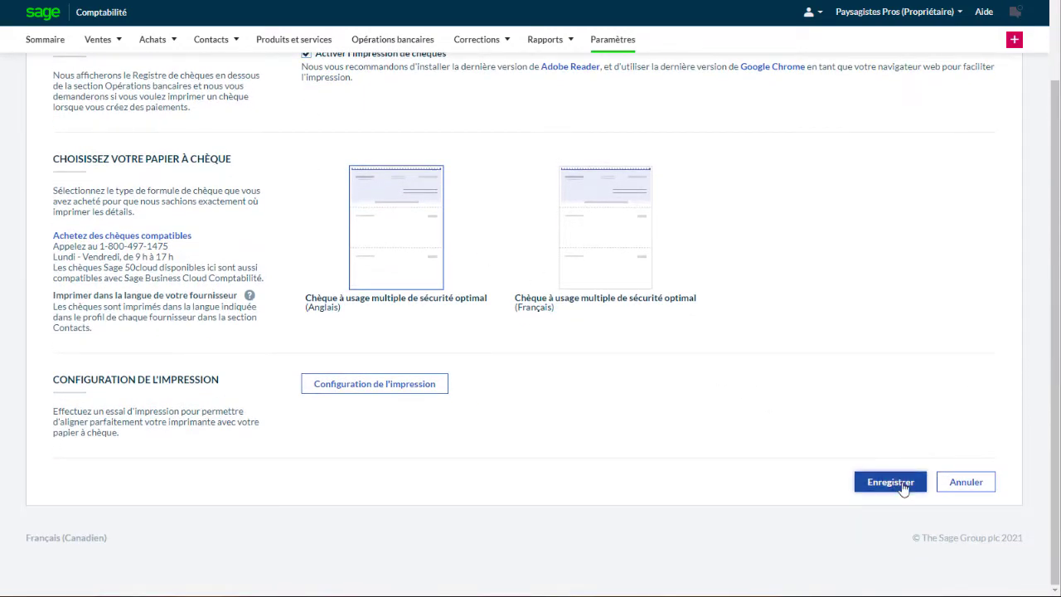
pyautogui.click(891, 483)
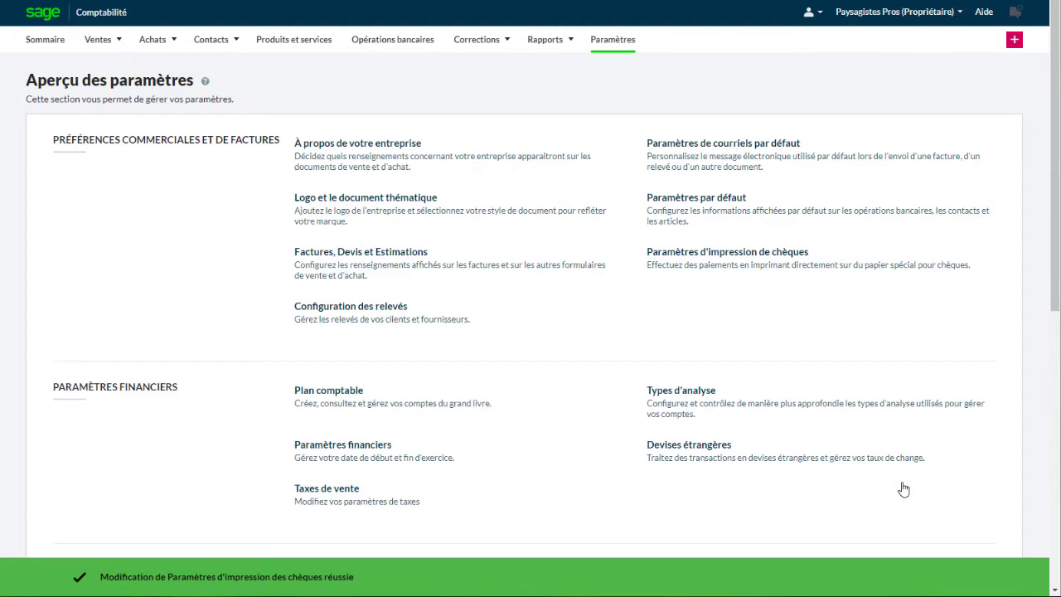
# - Print the Test de chèque 1 sheet from the cheque print configuration and continue to the alignment question
pyautogui.click(790, 266)
pyautogui.scroll(-3, 794, 265)
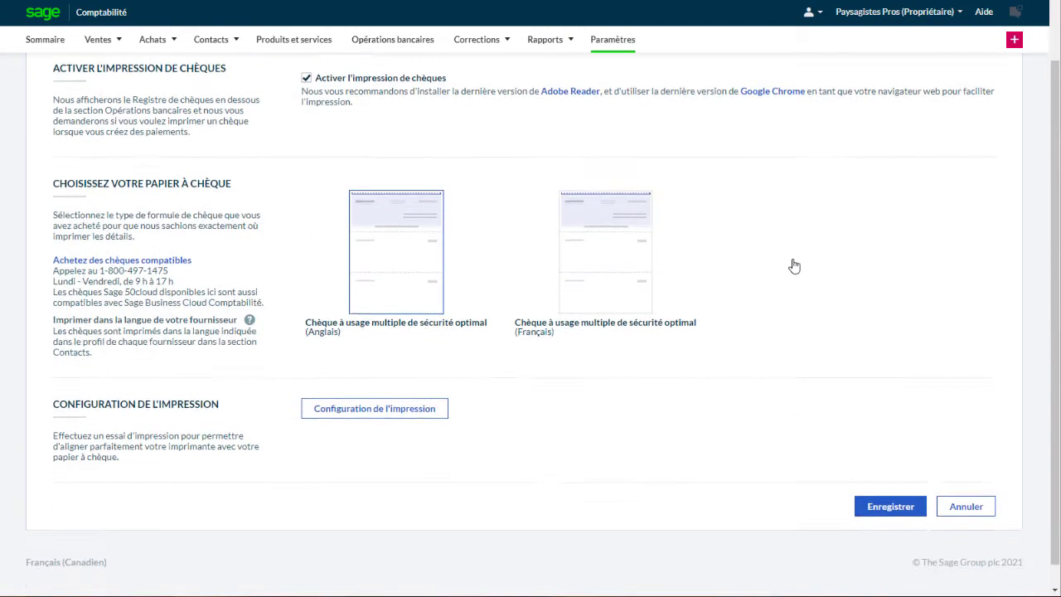
pyautogui.click(387, 390)
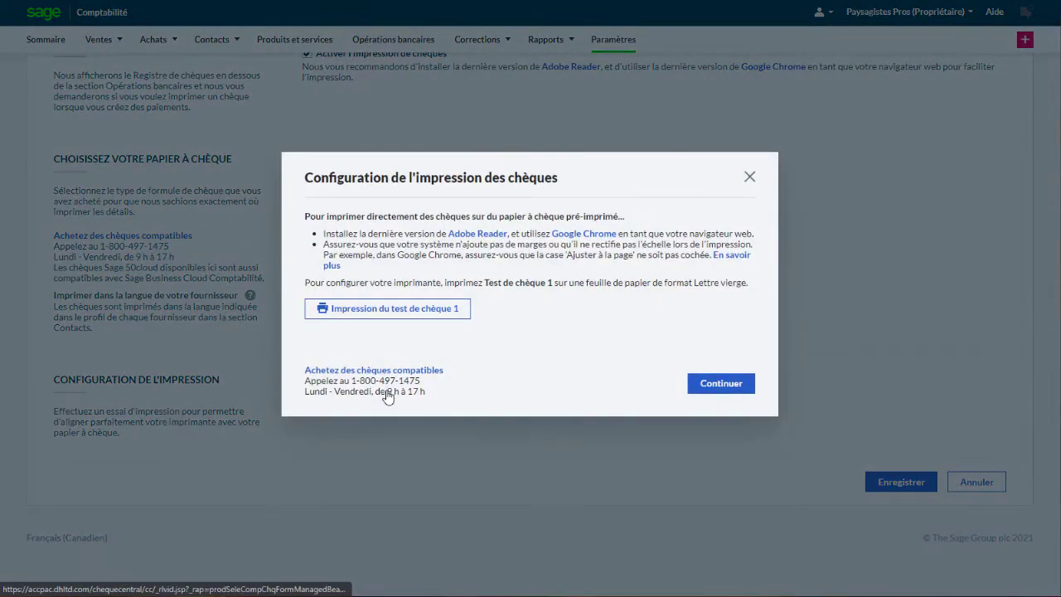
pyautogui.click(379, 312)
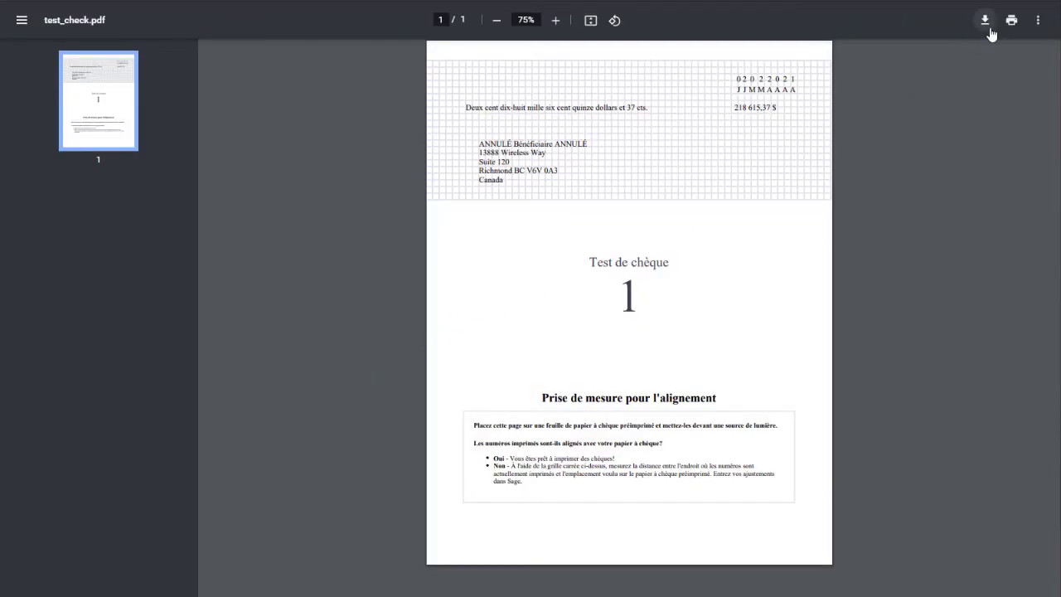
pyautogui.click(1012, 21)
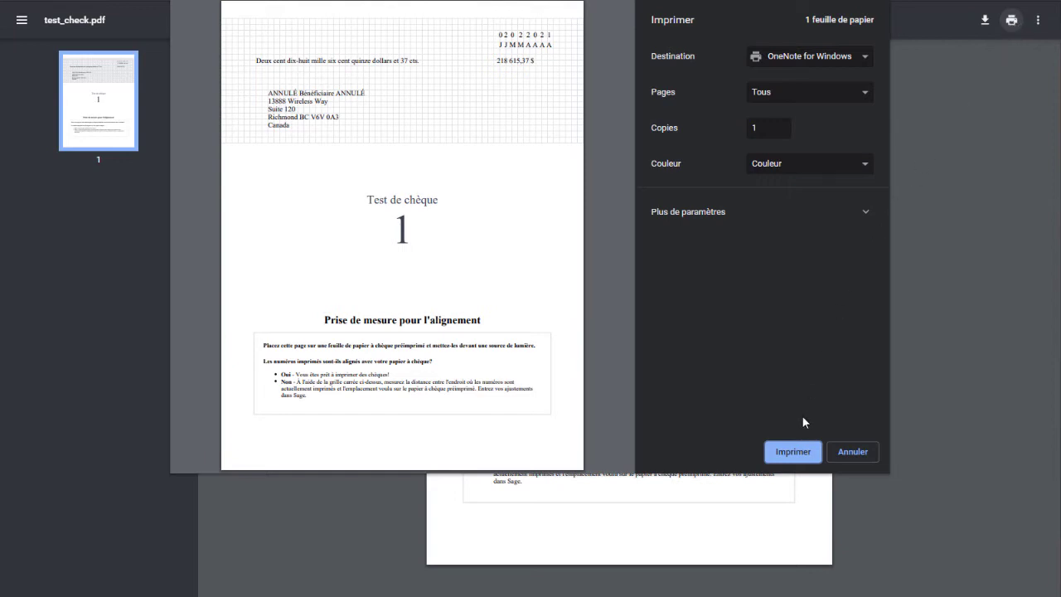
pyautogui.click(778, 456)
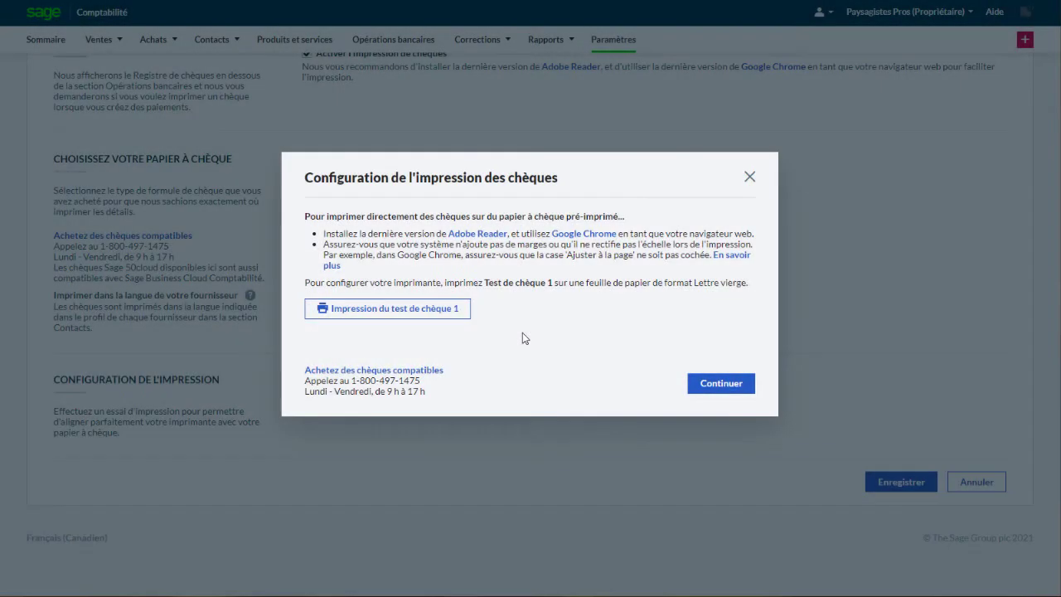
pyautogui.click(721, 391)
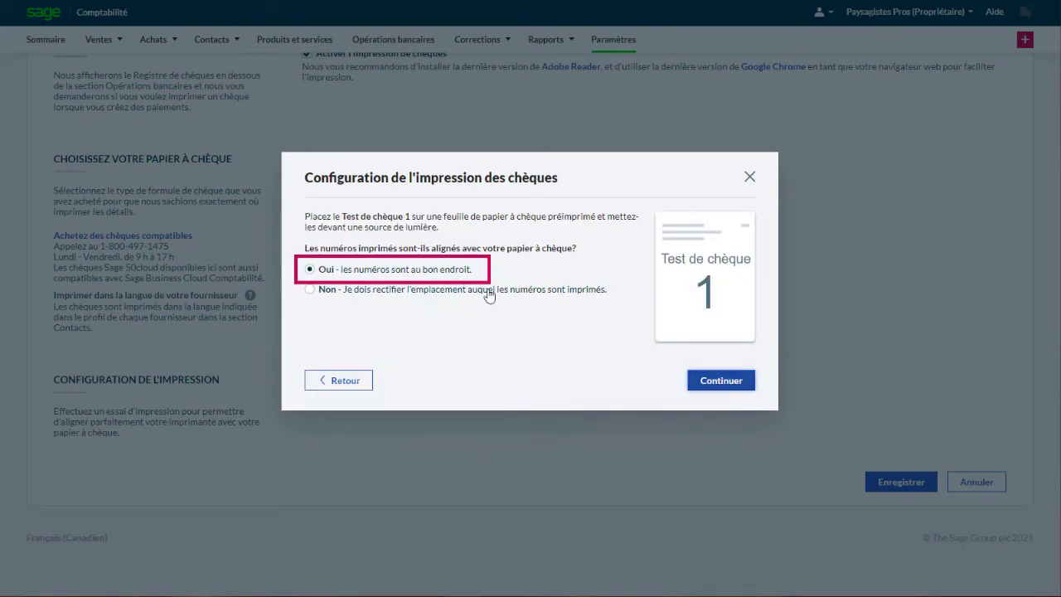
pyautogui.click(463, 276)
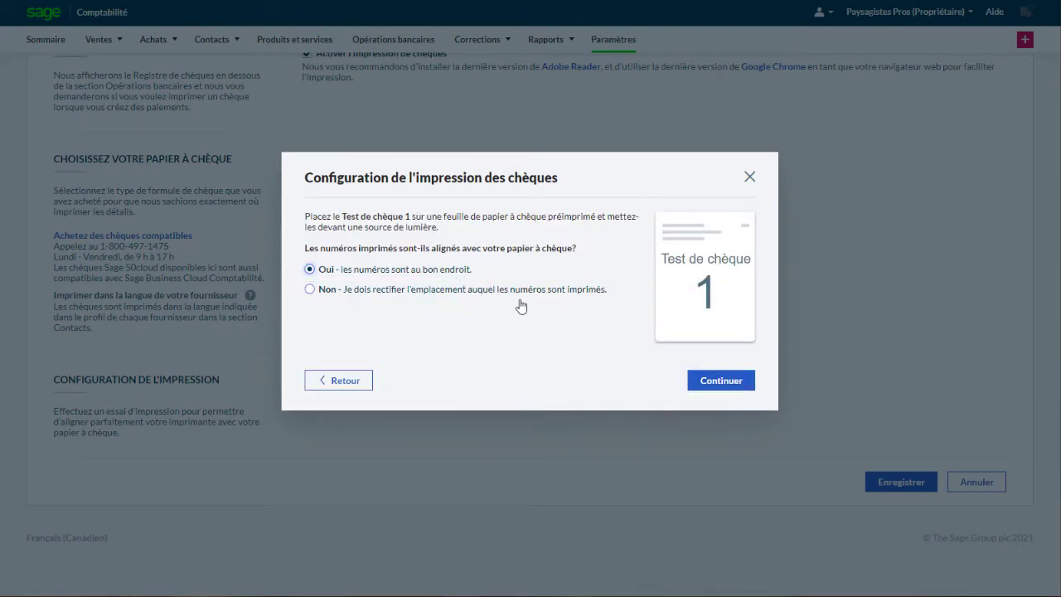
pyautogui.click(726, 386)
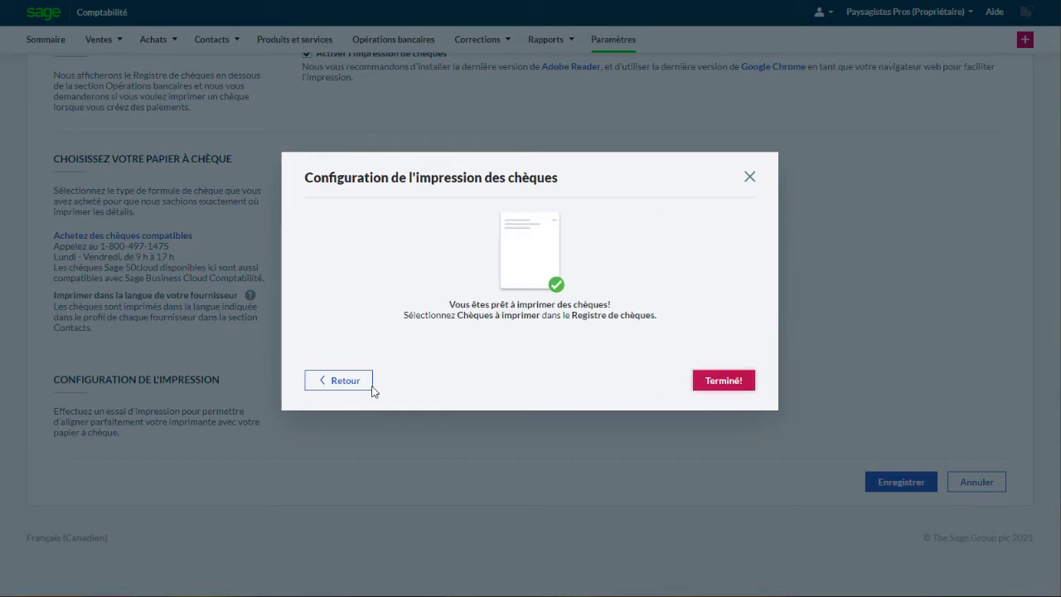
pyautogui.click(341, 384)
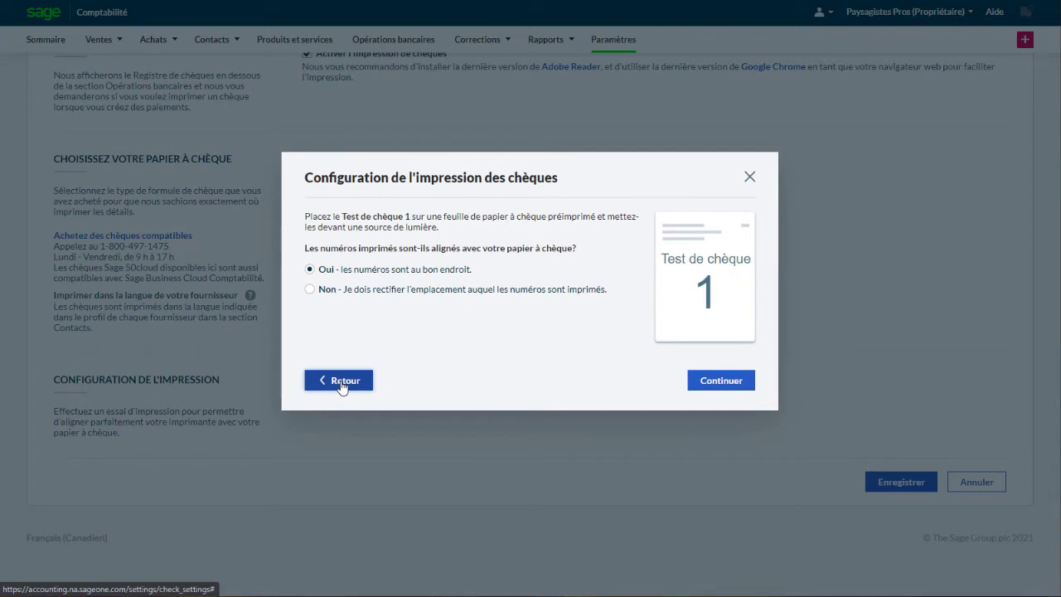
# - Answer that the printed numbers need repositioning and set the adjustment to 1 square lower and 2 squares to the left
pyautogui.click(313, 289)
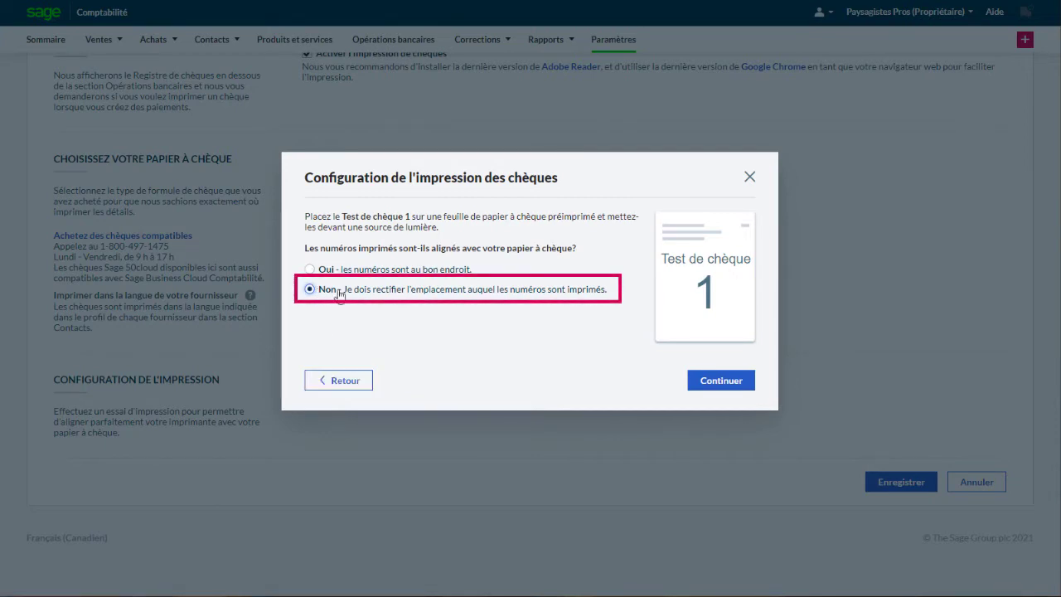
pyautogui.click(718, 386)
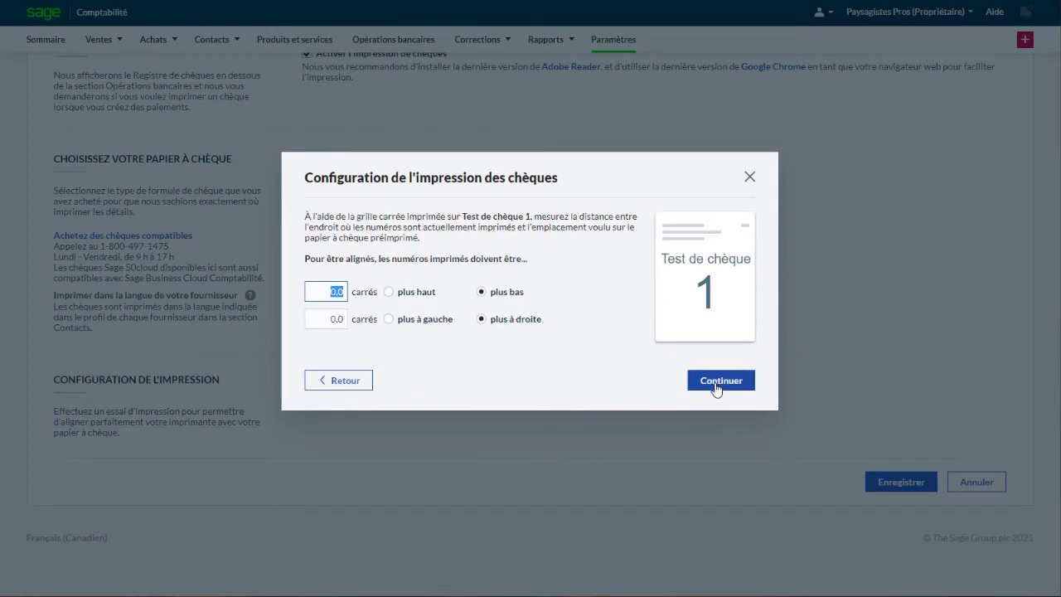
pyautogui.click(481, 292)
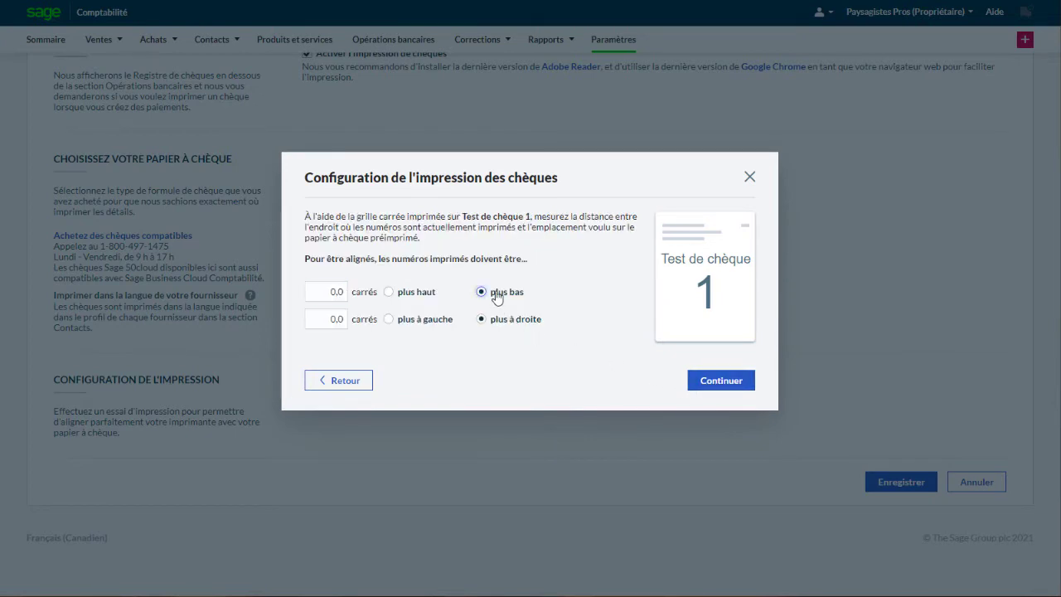
pyautogui.click(424, 319)
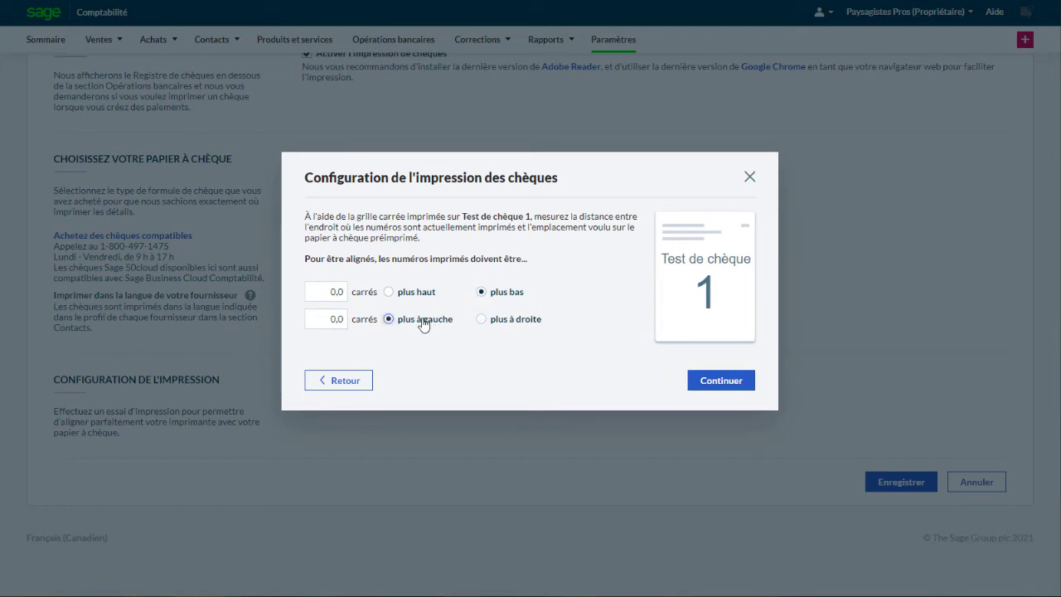
pyautogui.click(329, 291)
pyautogui.write('1')
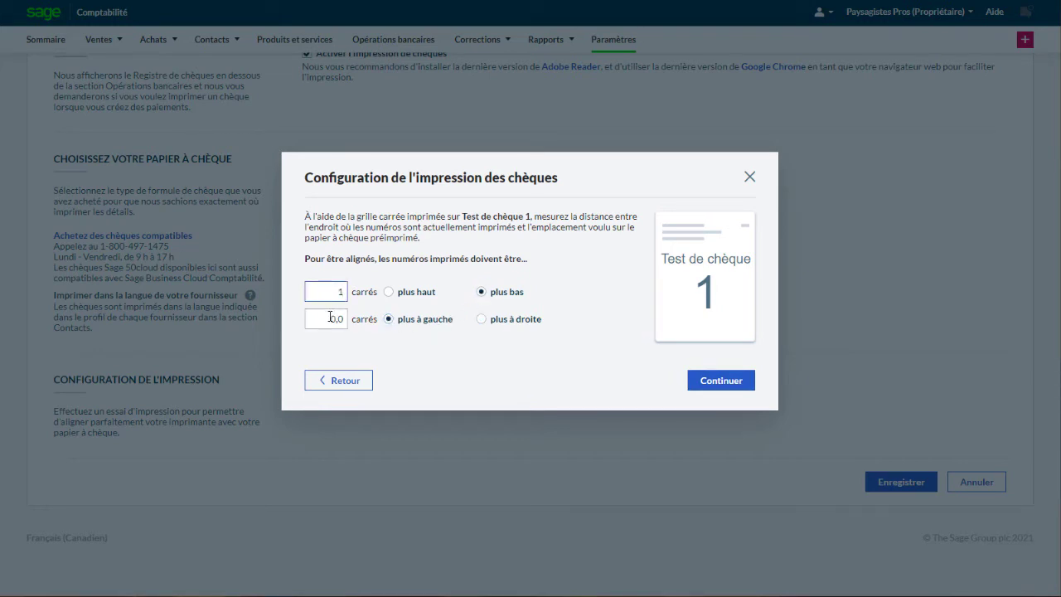
pyautogui.click(329, 318)
pyautogui.write('2')
pyautogui.click(358, 345)
pyautogui.click(721, 385)
# - Print the Test de chèque 2 sheet to check the alignment adjustments
pyautogui.click(373, 249)
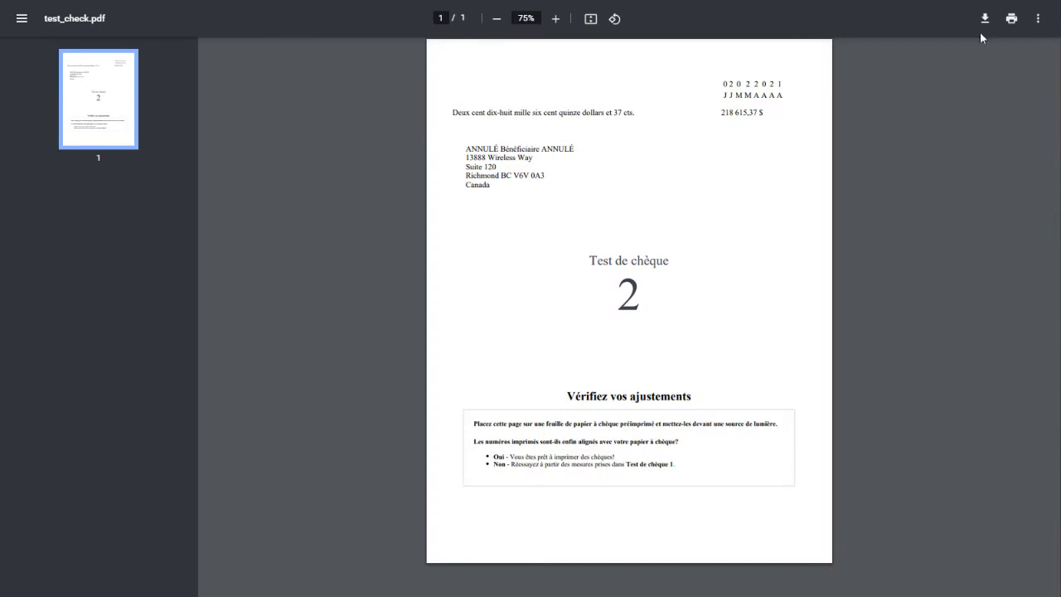
pyautogui.click(1010, 19)
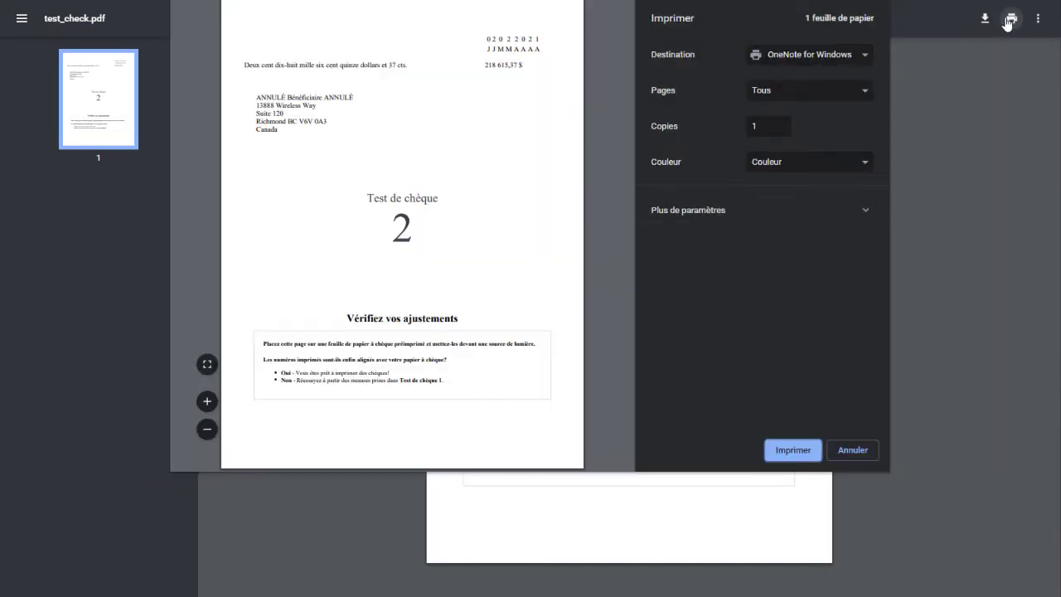
pyautogui.click(785, 450)
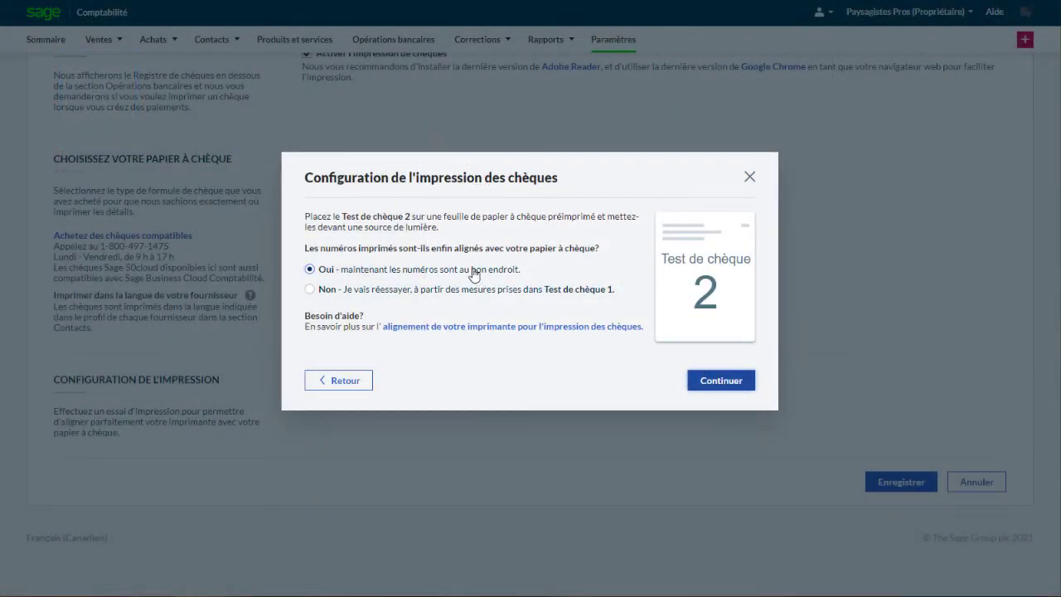
# - Confirm that the numbers on Test de chèque 2 are aligned, finish the print configuration and save the cheque settings
pyautogui.click(477, 273)
pyautogui.click(730, 387)
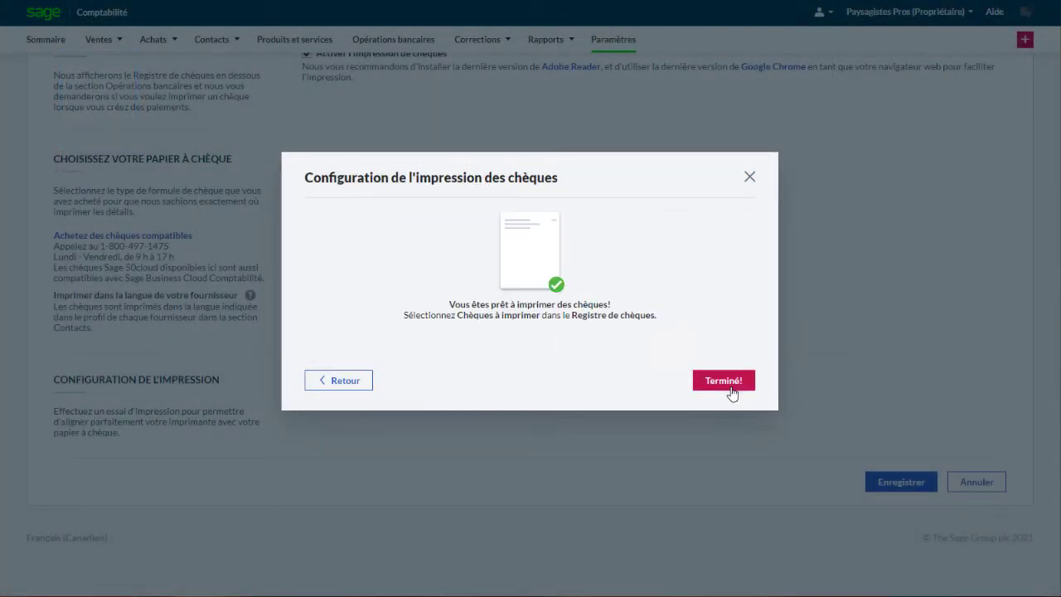
pyautogui.click(722, 381)
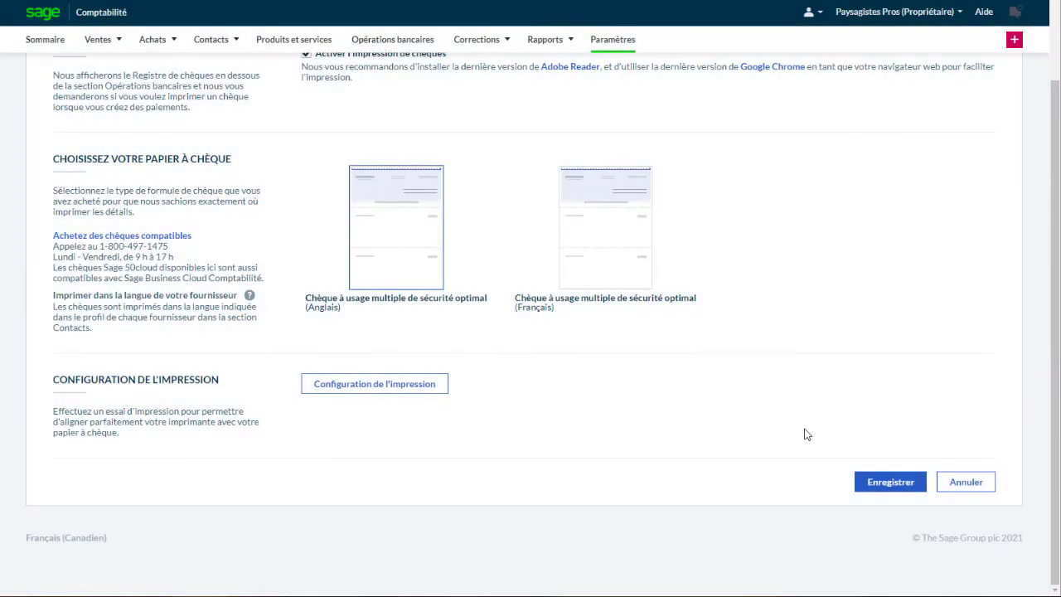
pyautogui.click(890, 483)
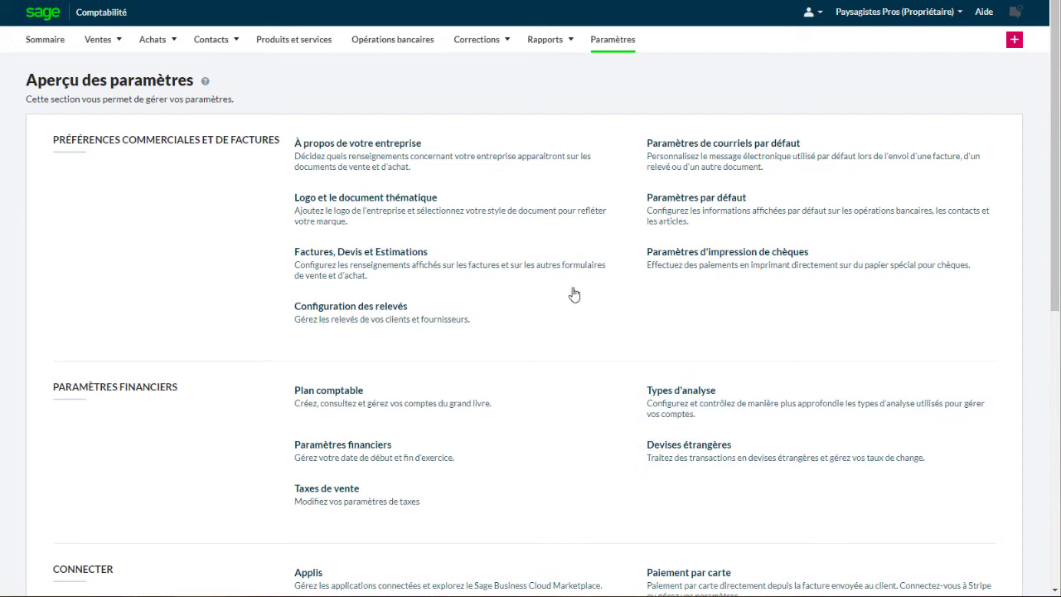
# - Print the Hydro Québec cheque dated 30/10/2020 from the cheque register in Opérations bancaires
pyautogui.click(399, 42)
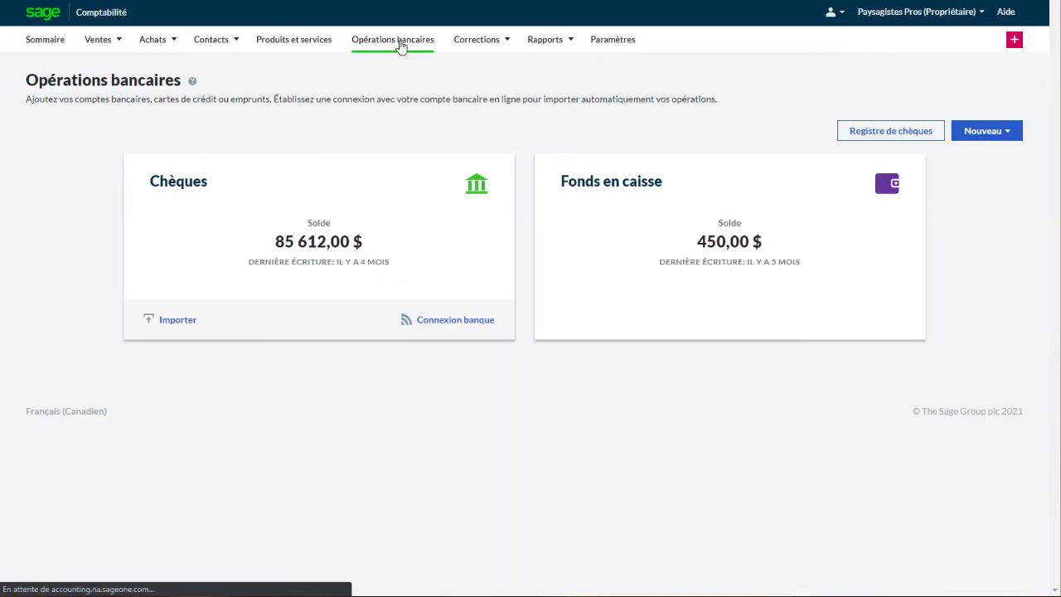
pyautogui.click(892, 137)
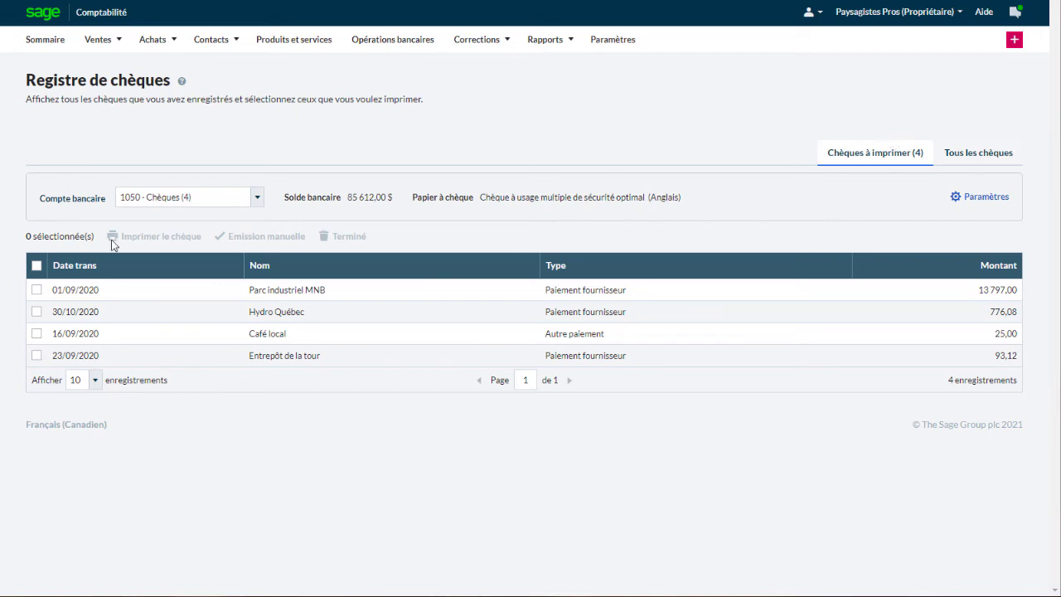
pyautogui.click(36, 311)
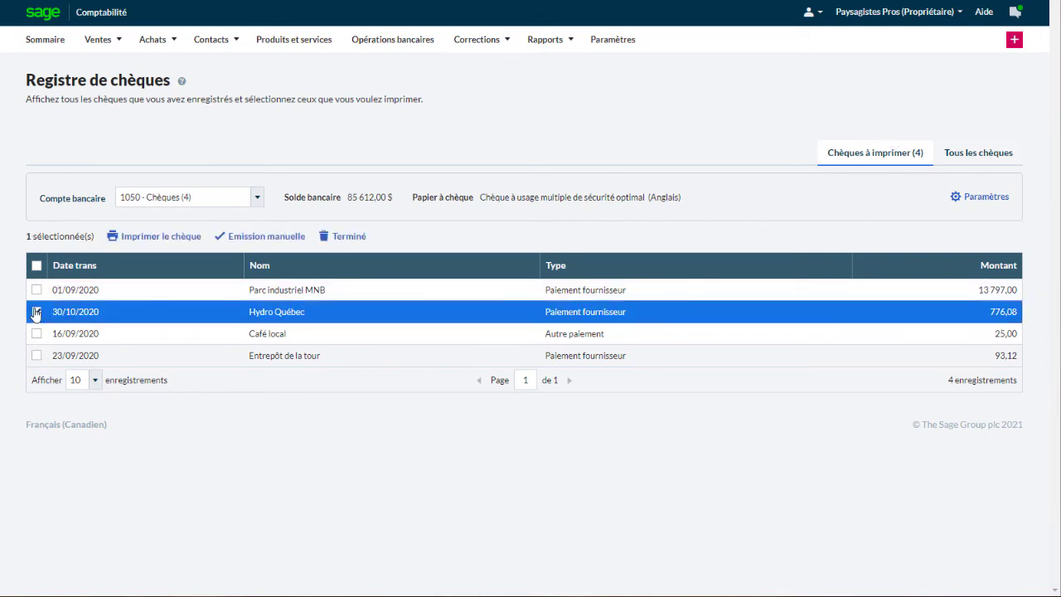
pyautogui.click(170, 239)
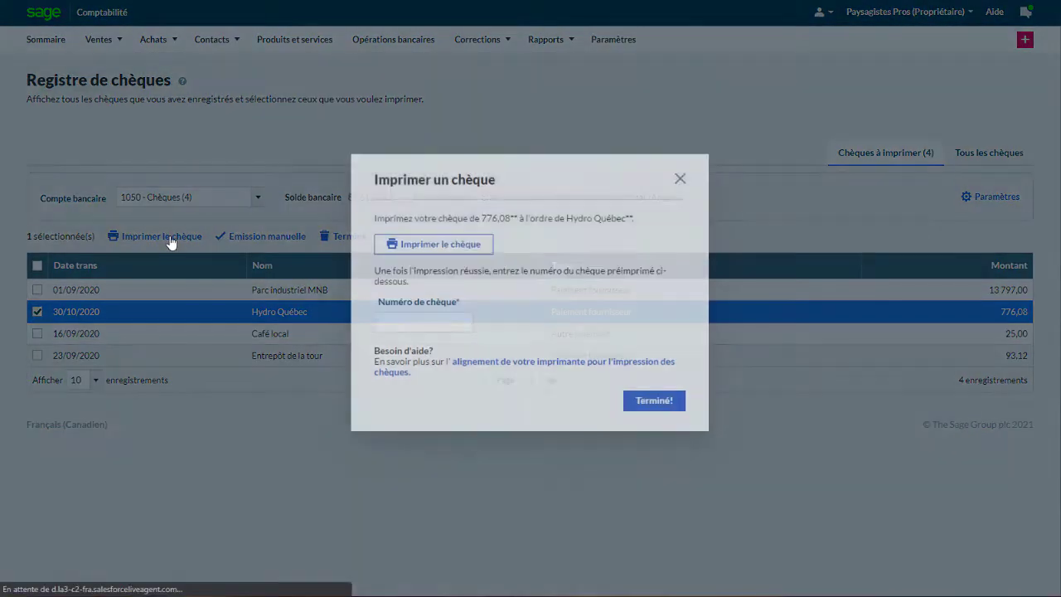
pyautogui.click(441, 238)
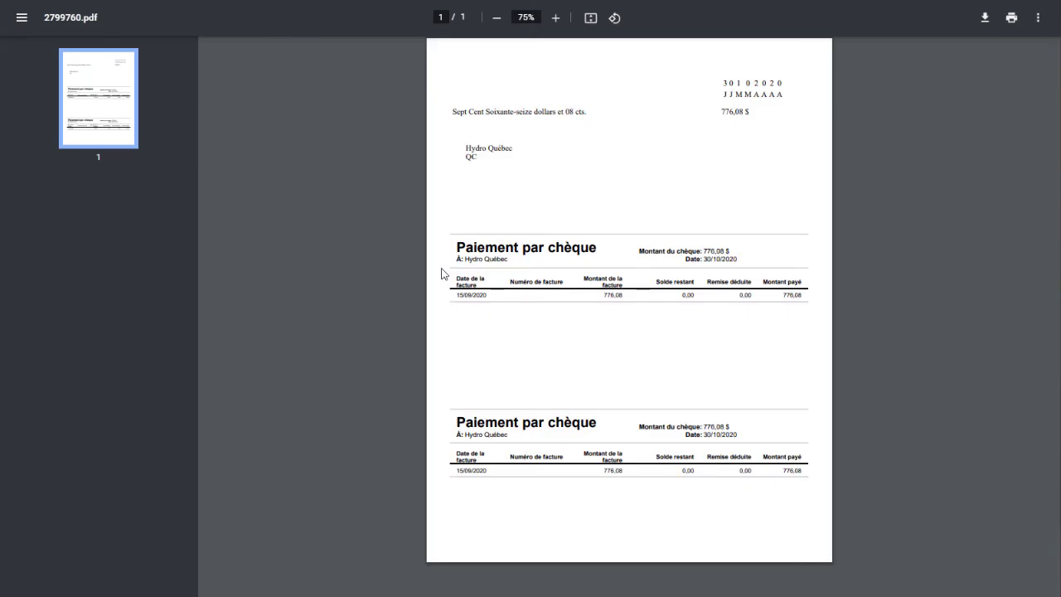
pyautogui.click(1011, 18)
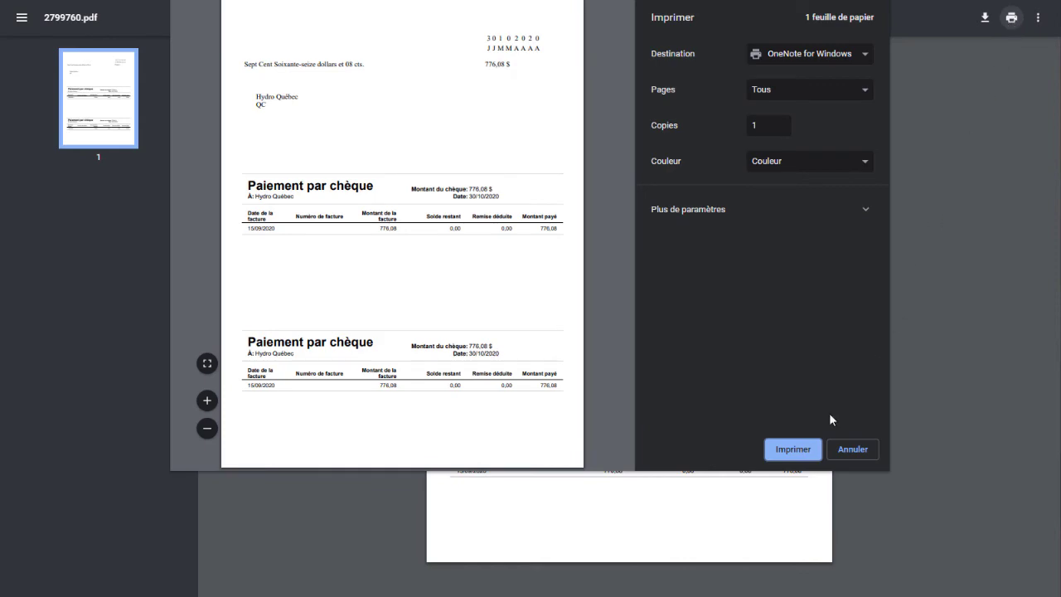
pyautogui.click(804, 451)
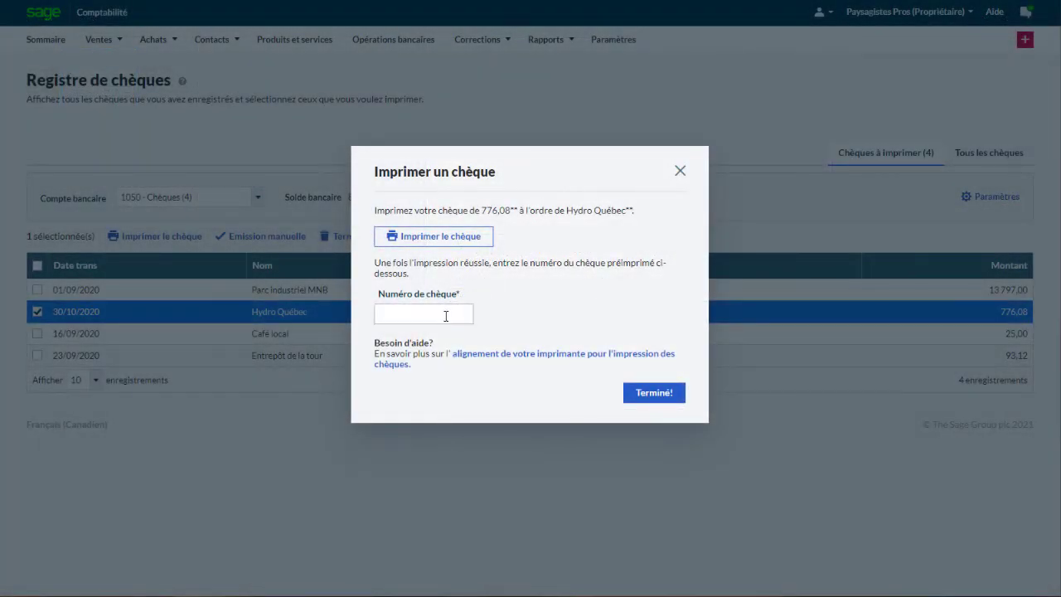
# - Record 2345 as the printed cheque's number and display all cheques in the register
pyautogui.click(446, 316)
pyautogui.write('2345')
pyautogui.click(641, 397)
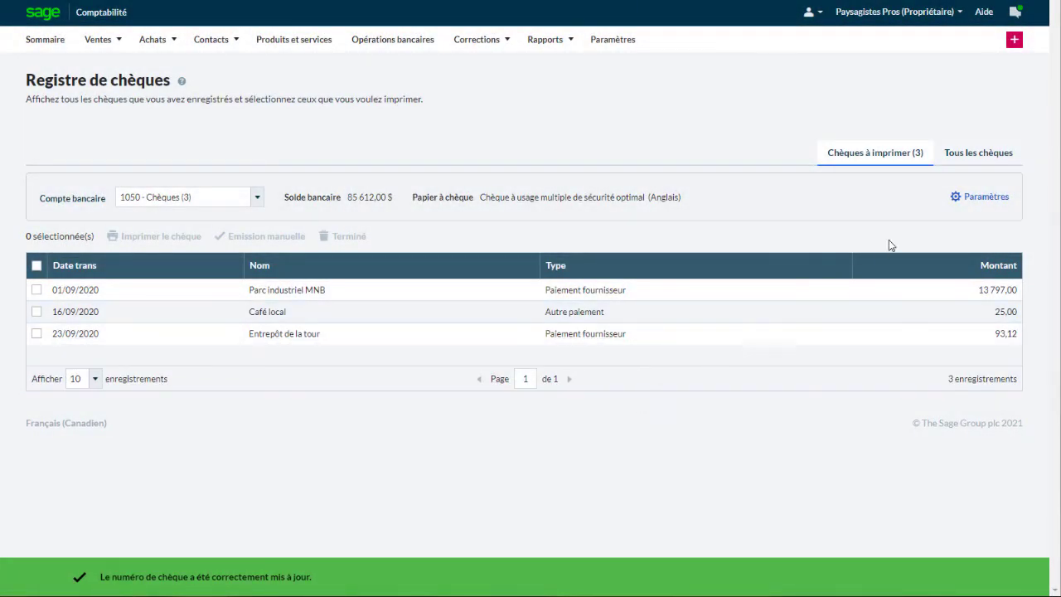
pyautogui.click(998, 156)
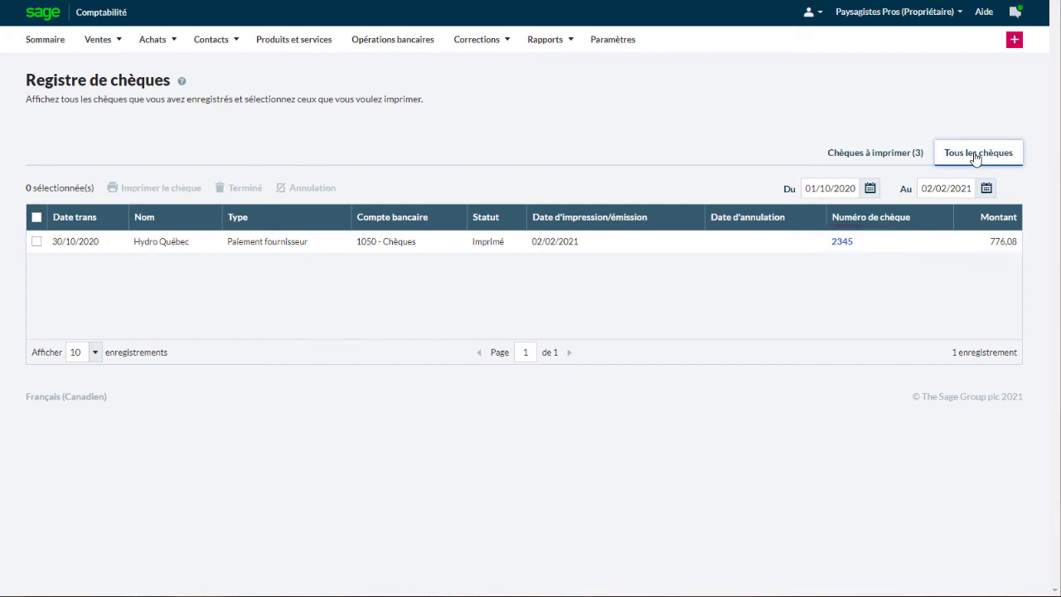
# - Create a new Charge / Paiement in Opérations bancaires for supplier Entrepôt de la tour and select its invoice dated 20/01/2021
pyautogui.click(428, 45)
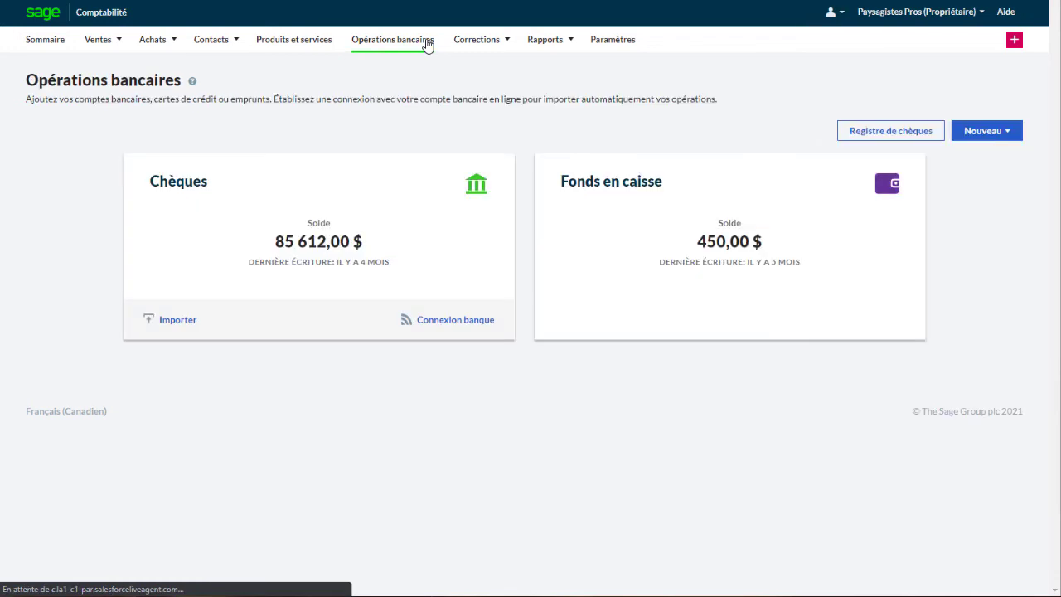
pyautogui.click(984, 133)
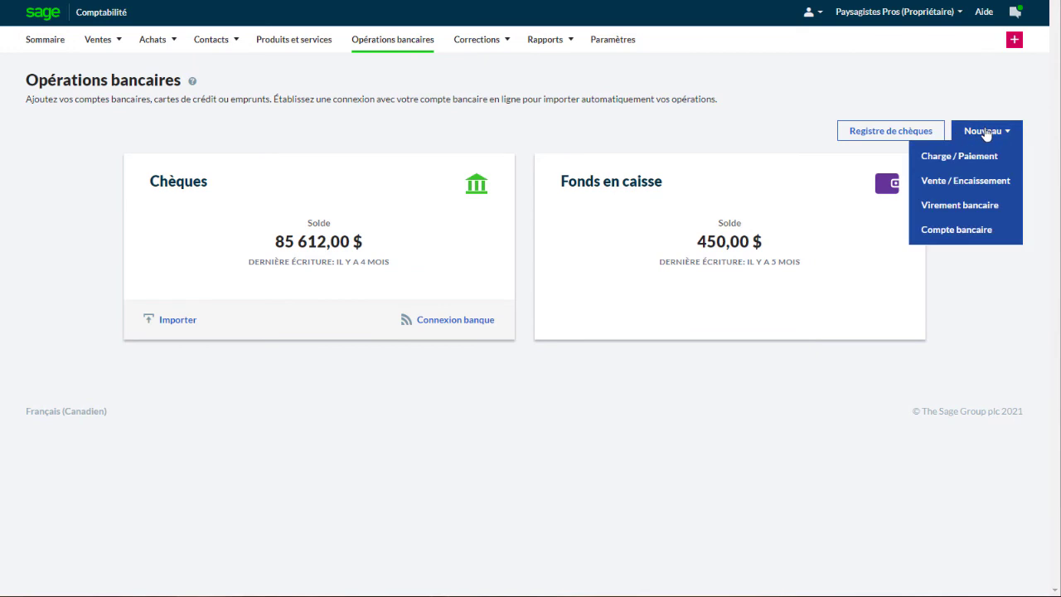
pyautogui.click(982, 157)
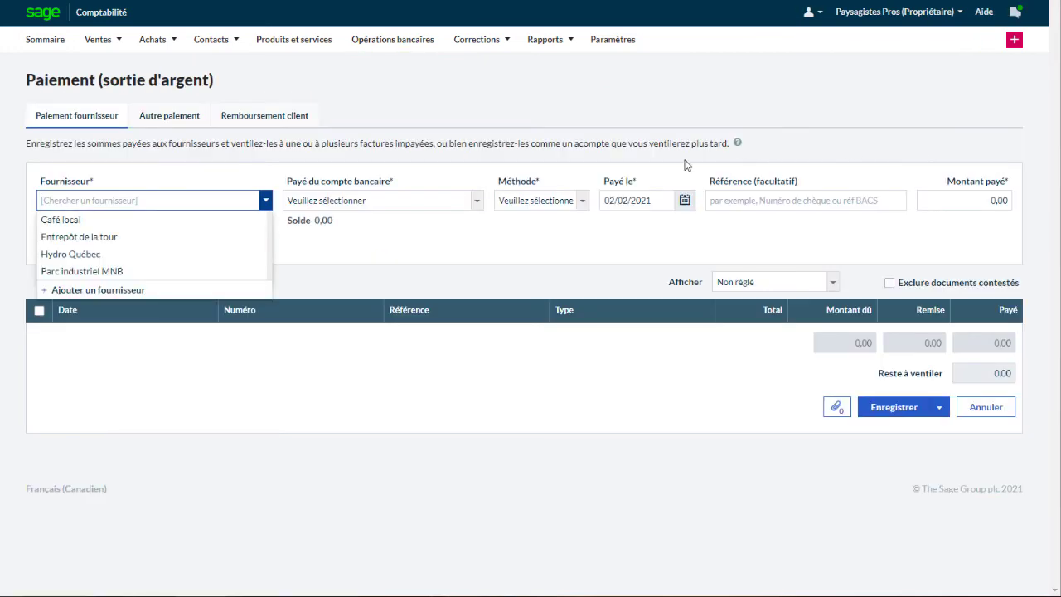
pyautogui.click(211, 241)
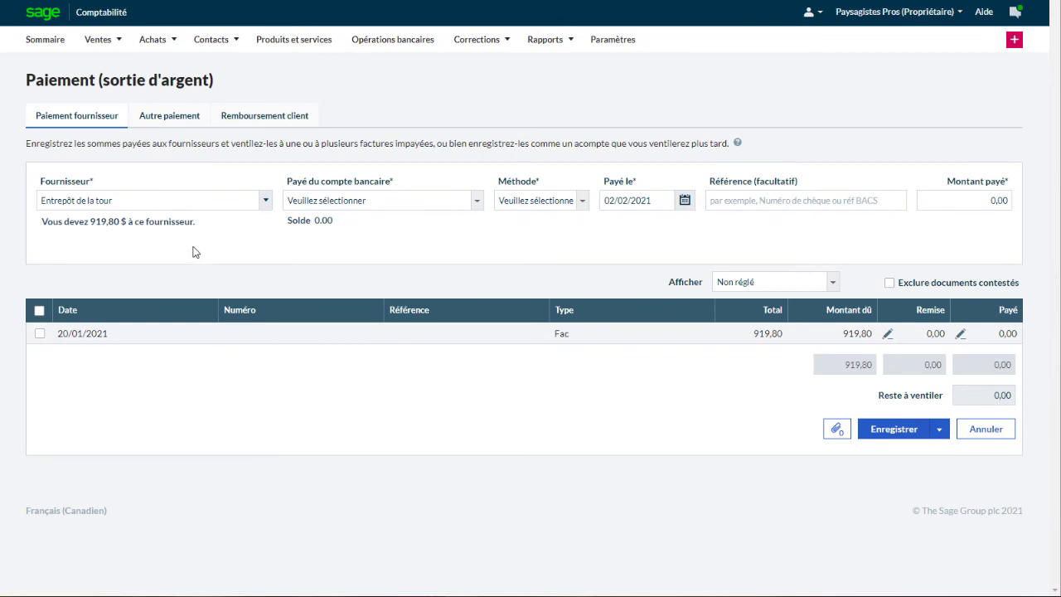
pyautogui.click(39, 334)
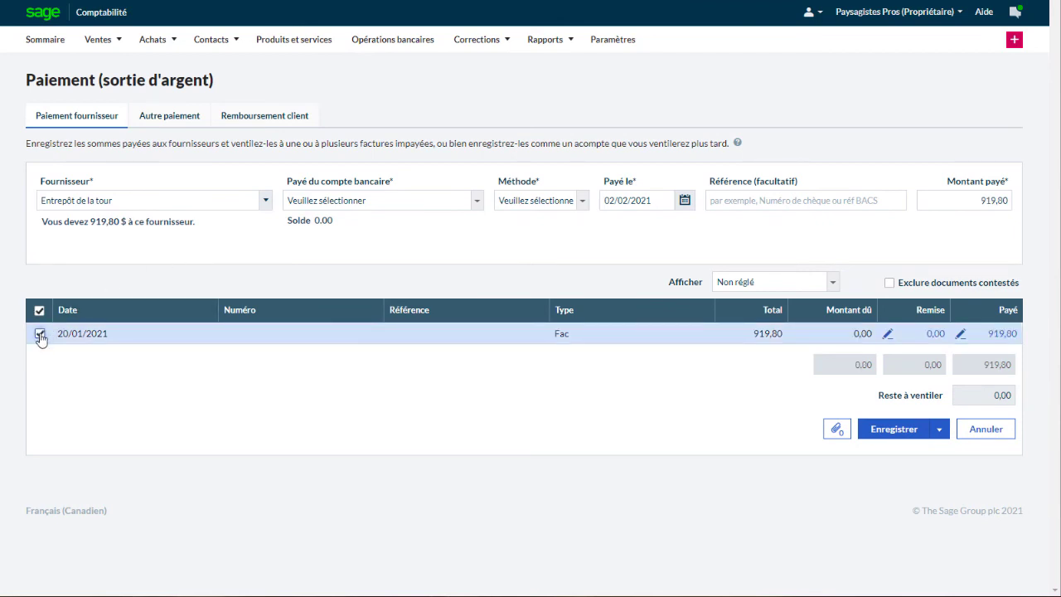
# - Set the payment's bank account to 1050 - Chèques and its method to Chèque
pyautogui.click(476, 201)
pyautogui.click(454, 239)
pyautogui.click(583, 200)
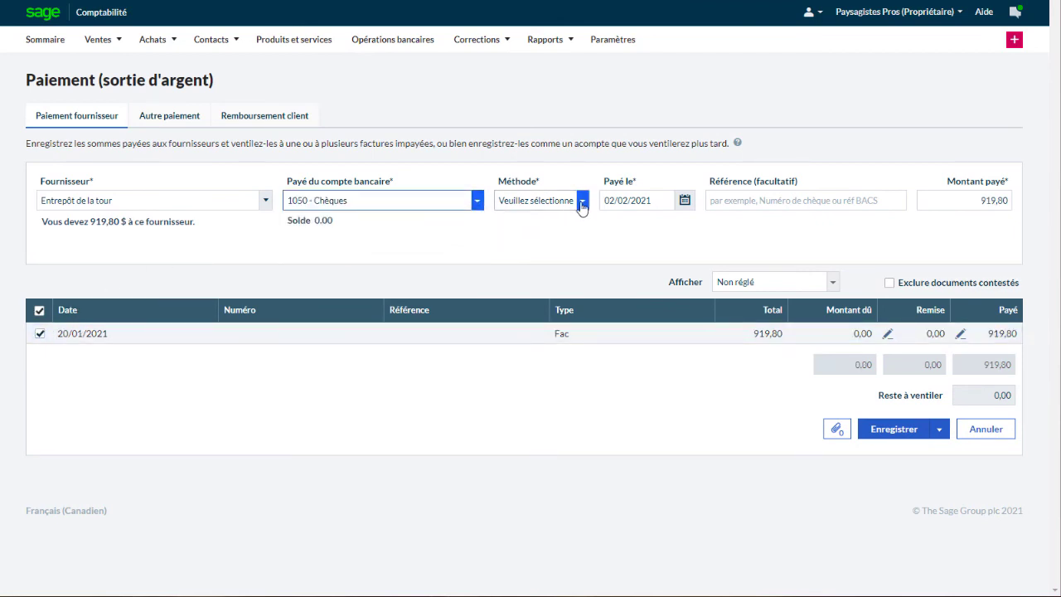
pyautogui.click(558, 240)
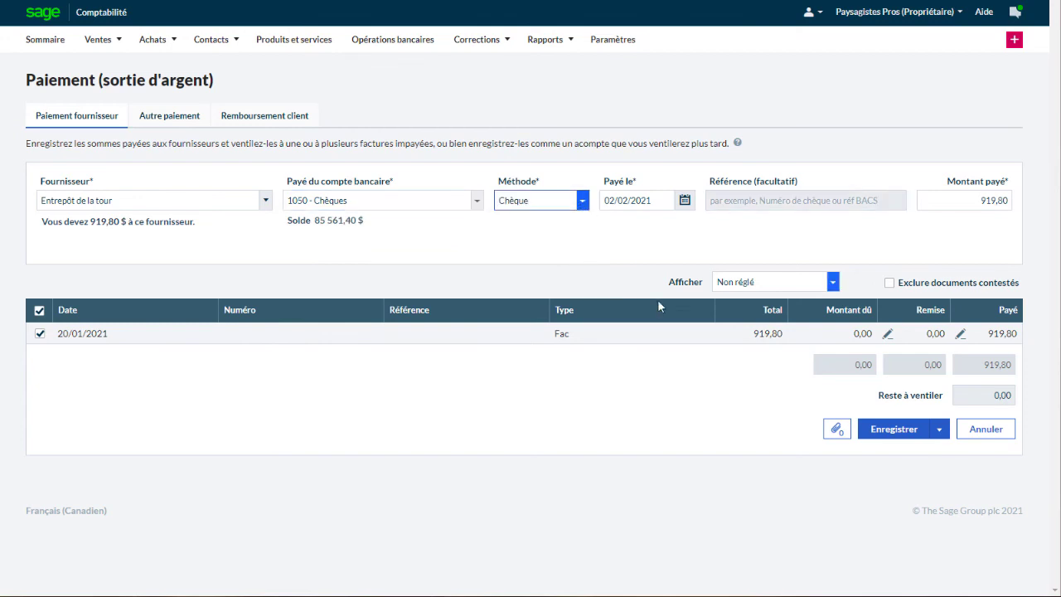
# - Save the payment with Imprimer paiement and confirm that the cheque is printed immediately through the Registre de chèques
pyautogui.click(940, 433)
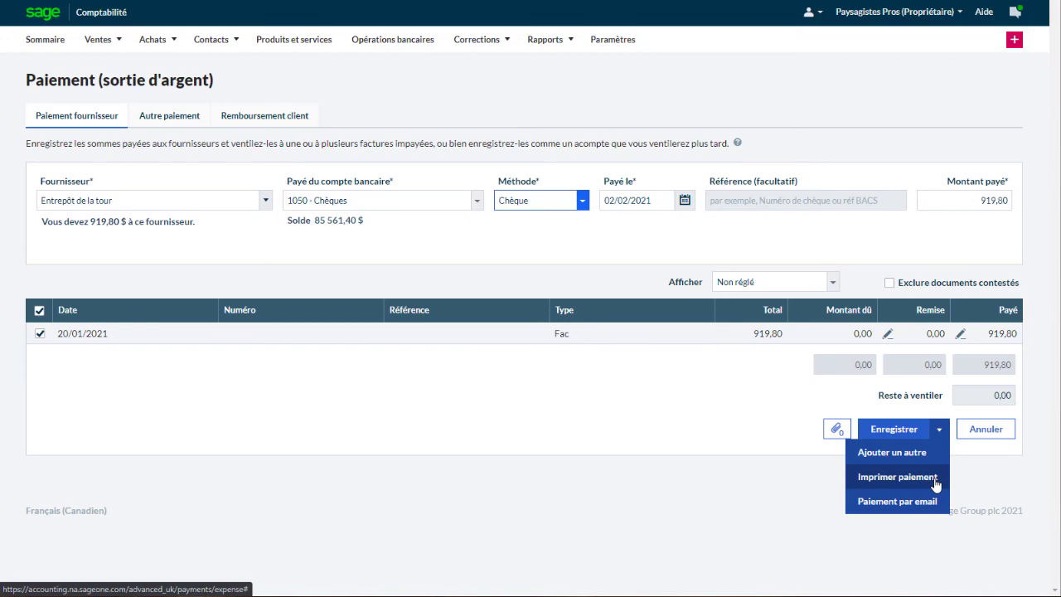
pyautogui.click(935, 479)
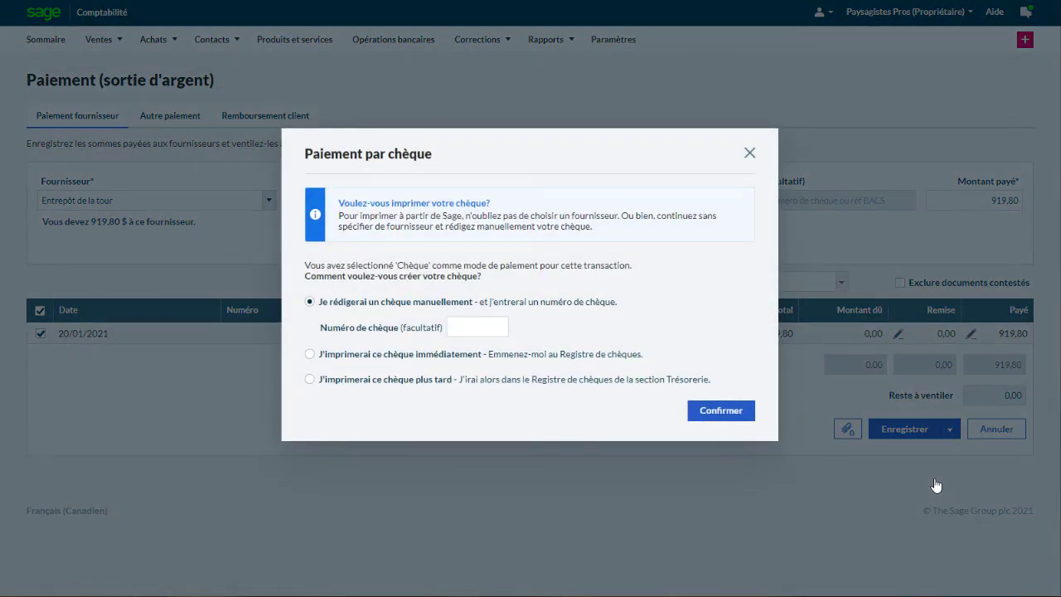
pyautogui.click(311, 355)
pyautogui.click(737, 421)
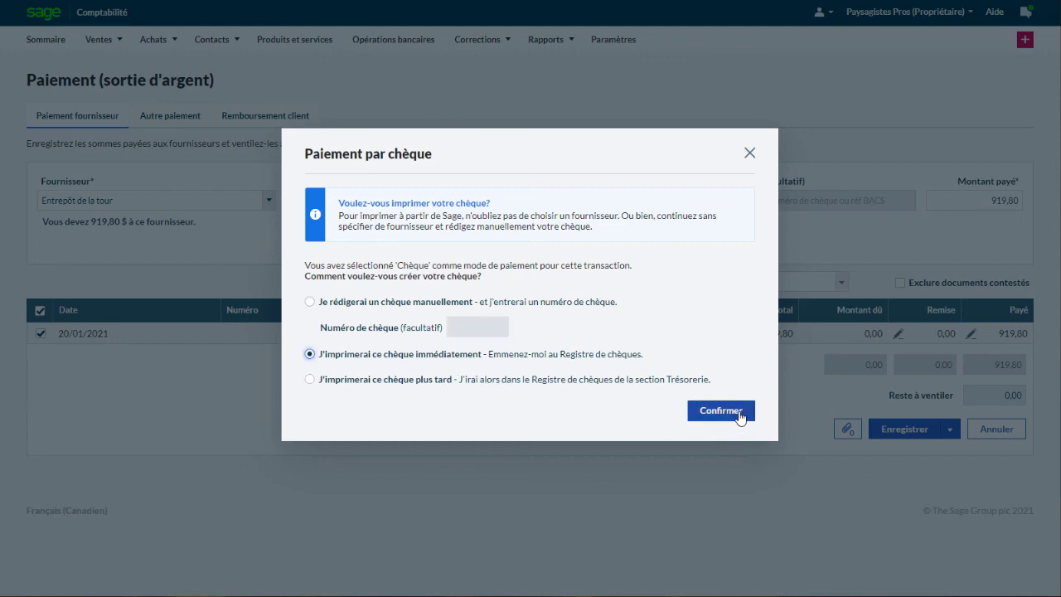